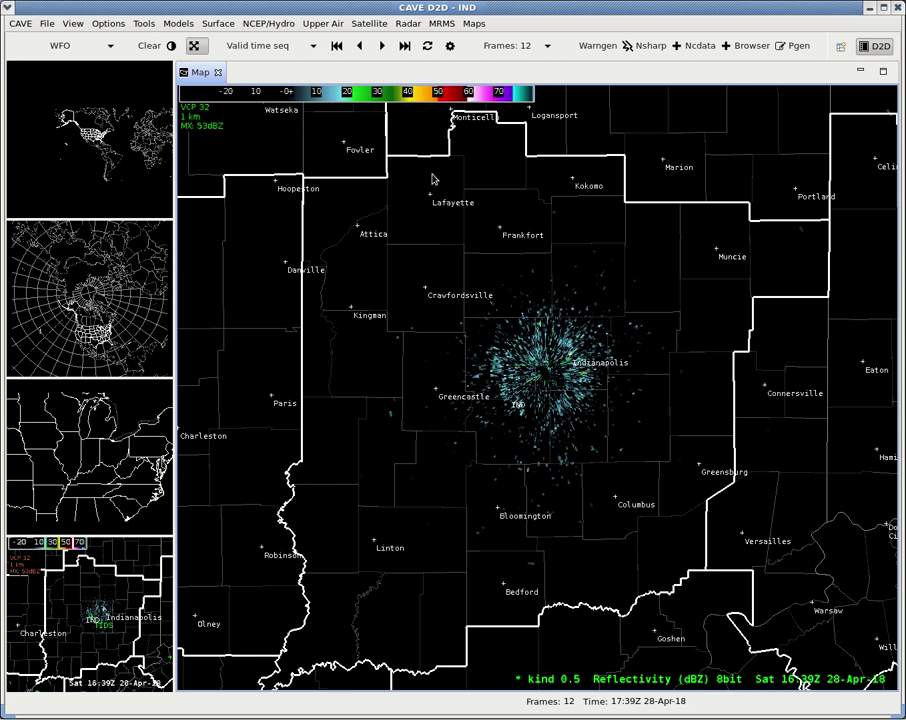
# Launch the Text Workstation from the Tools menu over the radar map
pyautogui.click(145, 24)
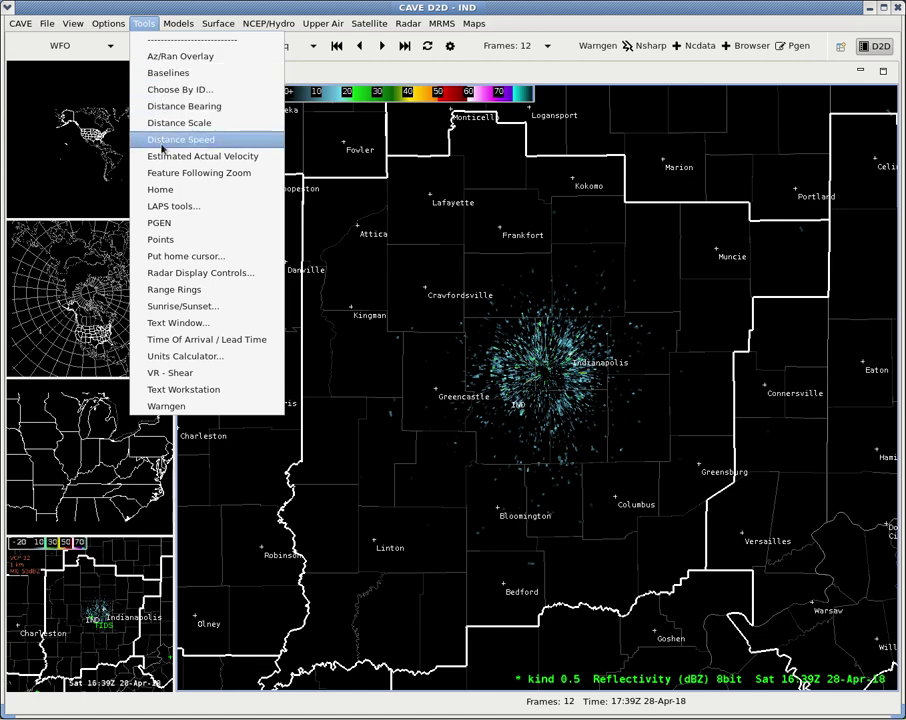
pyautogui.click(221, 390)
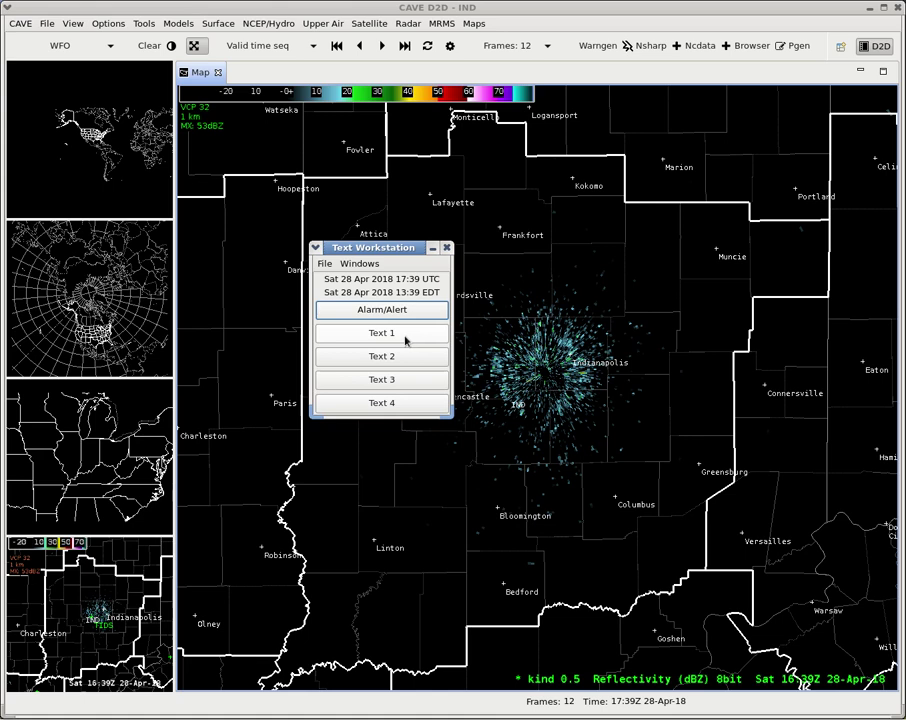
# Open Text 1 and start a new PNS product with designator IND in the editor
pyautogui.click(406, 341)
pyautogui.moveTo(297, 16); pyautogui.dragTo(512, 96)
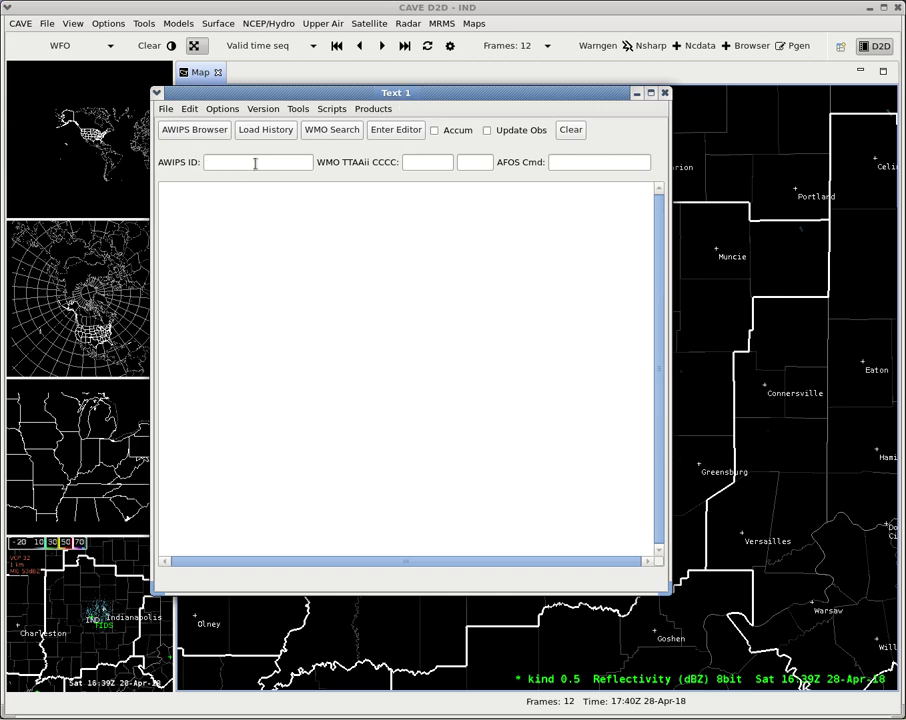
pyautogui.click(389, 131)
pyautogui.click(350, 355)
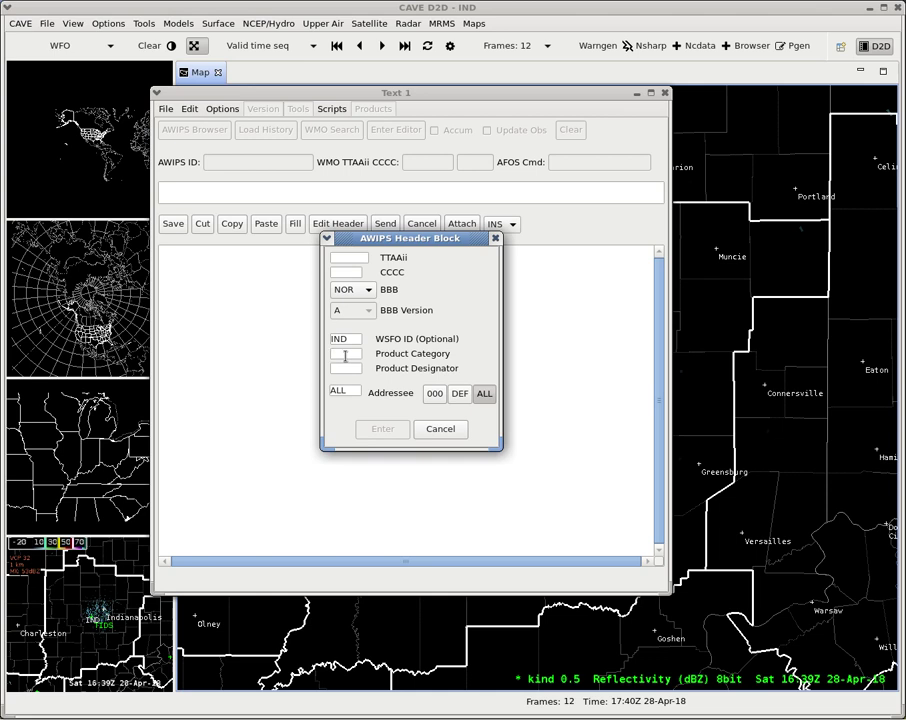
pyautogui.write('PNSIND')
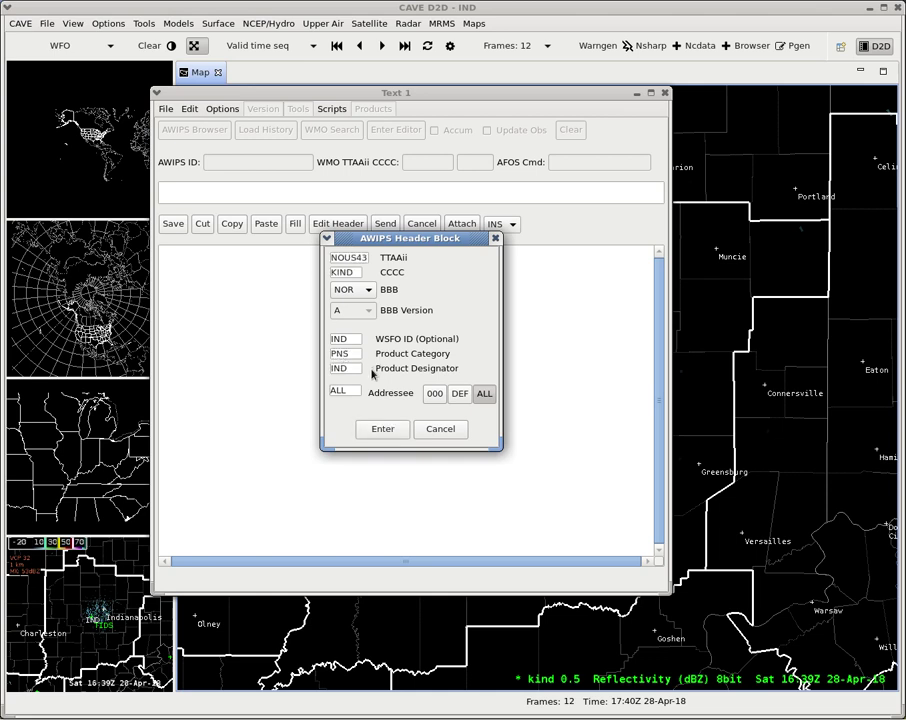
pyautogui.click(383, 429)
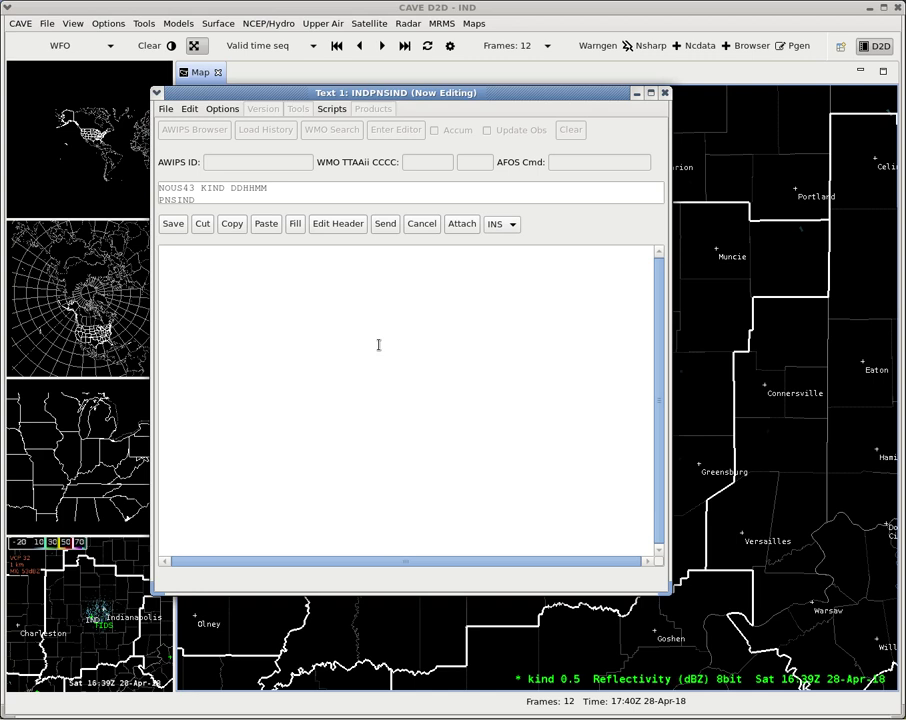
# Type some test characters, then cancel the edit and discard the draft
pyautogui.write('ldskafjpoiu3waoit')
pyautogui.press('BackSpace')
pyautogui.press('BackSpace')
pyautogui.press('BackSpace')
pyautogui.press('BackSpace')
pyautogui.press('BackSpace')
pyautogui.press('BackSpace')
pyautogui.press('BackSpace')
pyautogui.press('BackSpace')
pyautogui.press('BackSpace')
pyautogui.press('BackSpace')
pyautogui.press('BackSpace')
pyautogui.press('BackSpace')
pyautogui.press('BackSpace')
pyautogui.press('BackSpace')
pyautogui.press('BackSpace')
pyautogui.press('BackSpace')
pyautogui.press('BackSpace')
pyautogui.click(421, 223)
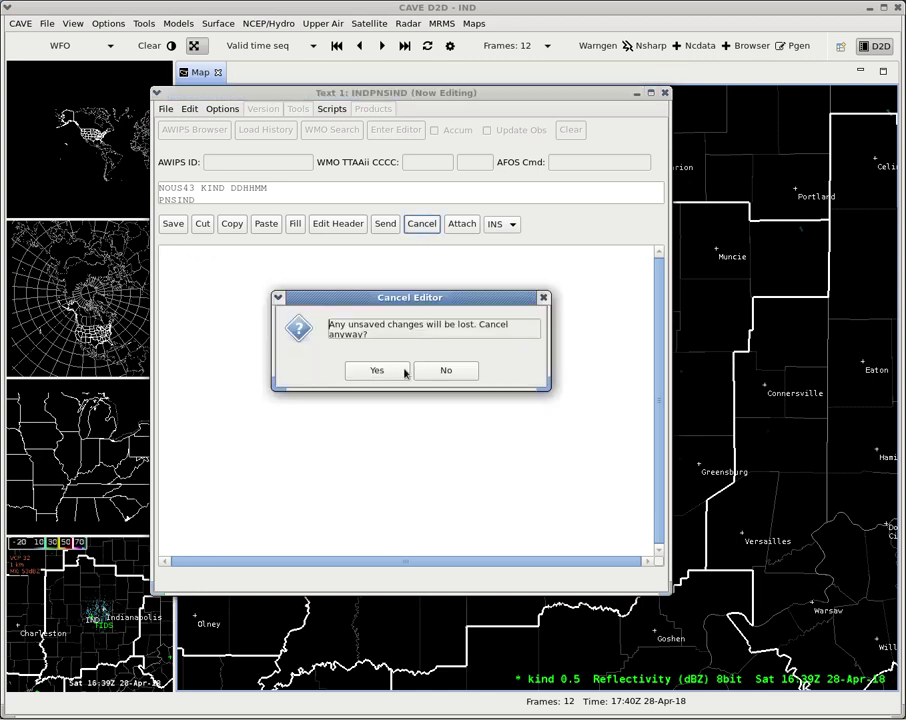
pyautogui.click(377, 370)
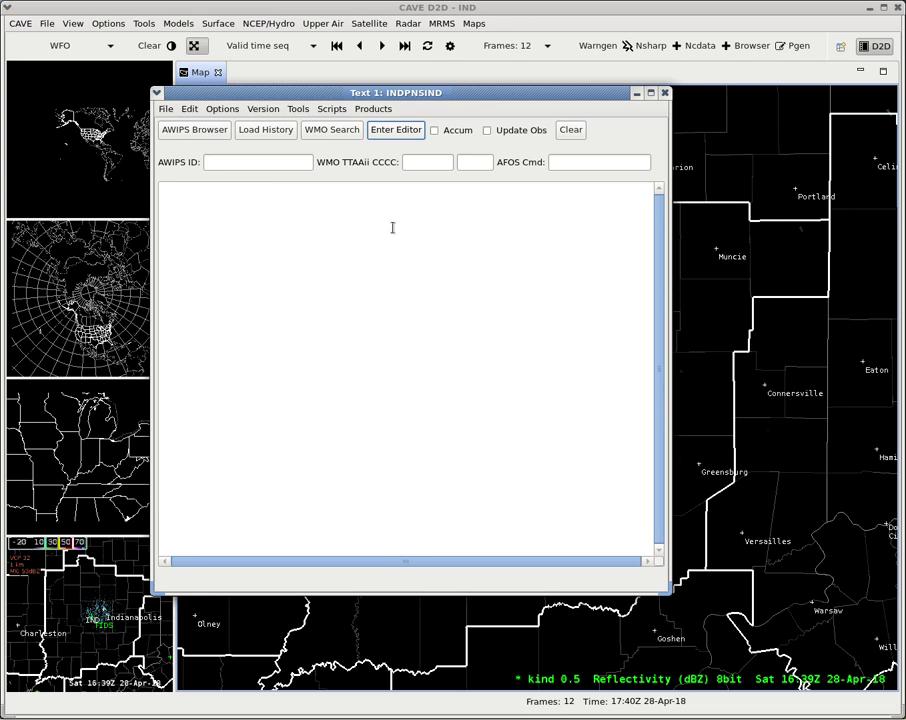
# Query WMO product WFUS54 KOUN in Text 1 and scroll through the test Severe Thunderstorm Warning
pyautogui.click(424, 163)
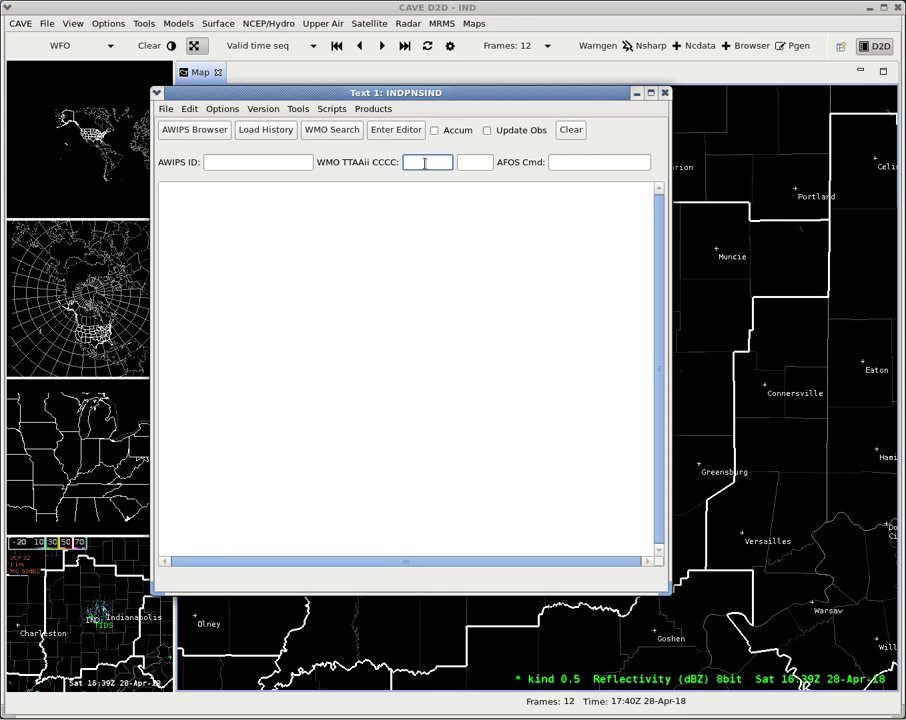
pyautogui.write('WFUS')
pyautogui.write('54')
pyautogui.write('K')
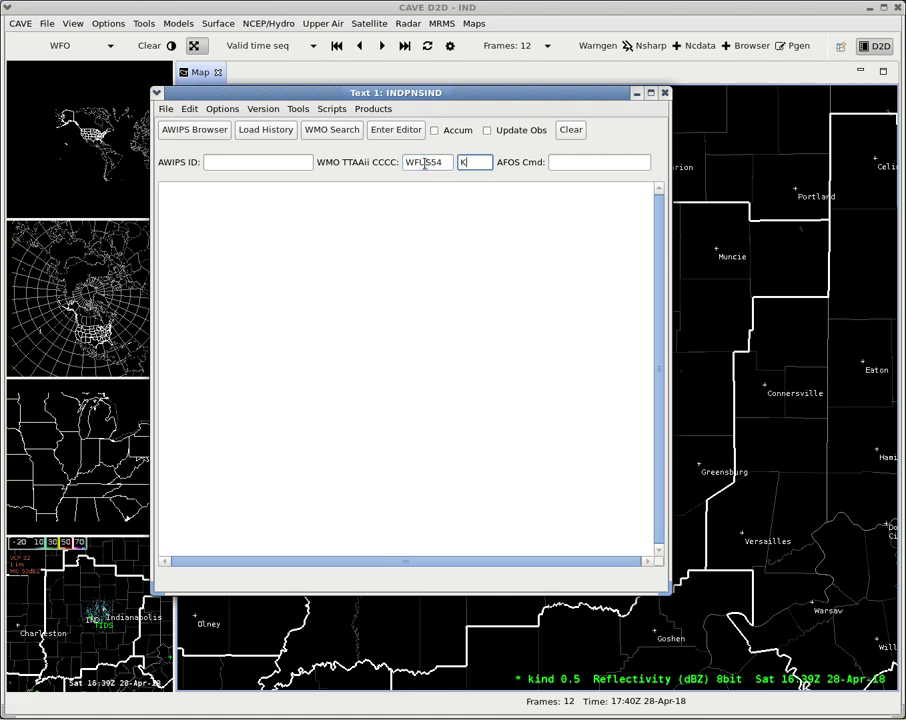
pyautogui.write('OUN')
pyautogui.press('Return')
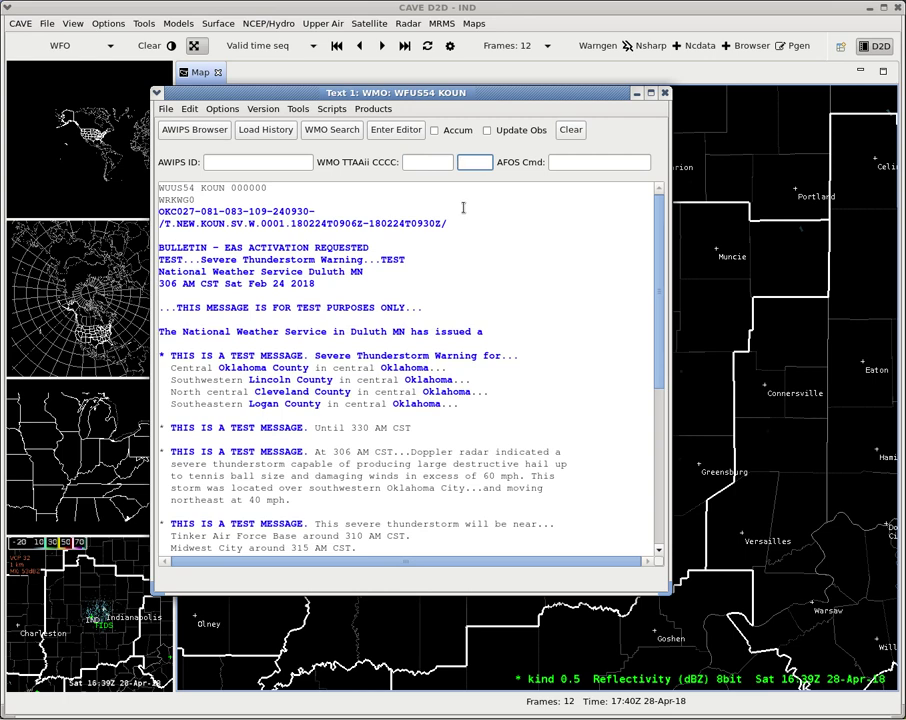
pyautogui.click(410, 161)
pyautogui.write('WFUS54 KOUN')
pyautogui.scroll(-4, 659, 273)
pyautogui.scroll(-5, 659, 549)
pyautogui.scroll(-1, 665, 520)
pyautogui.scroll(-1, 663, 425)
pyautogui.scroll(-2, 663, 425)
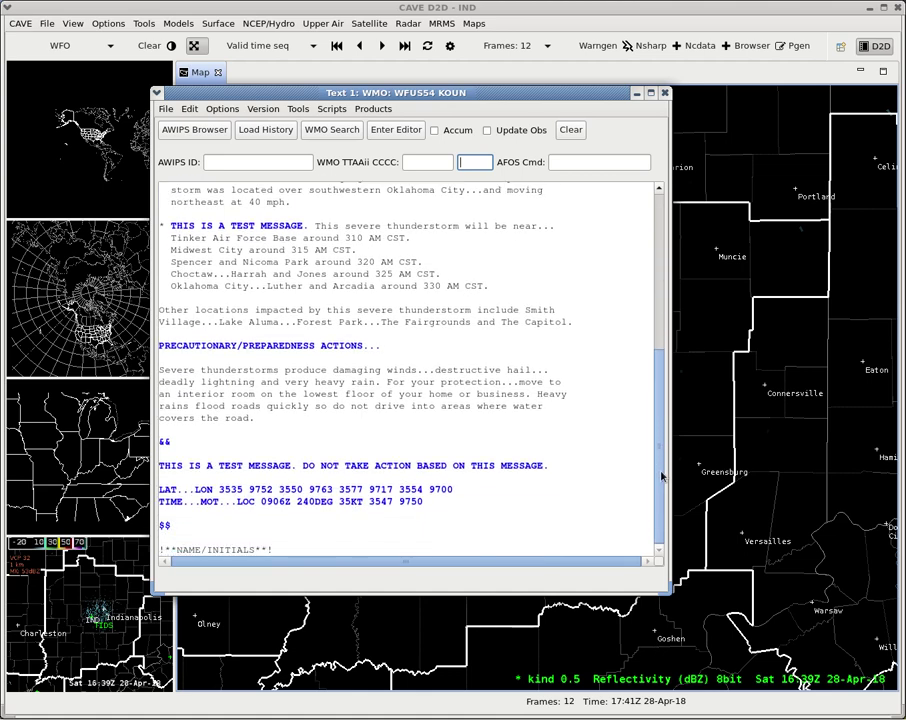
pyautogui.moveTo(661, 477); pyautogui.dragTo(663, 197)
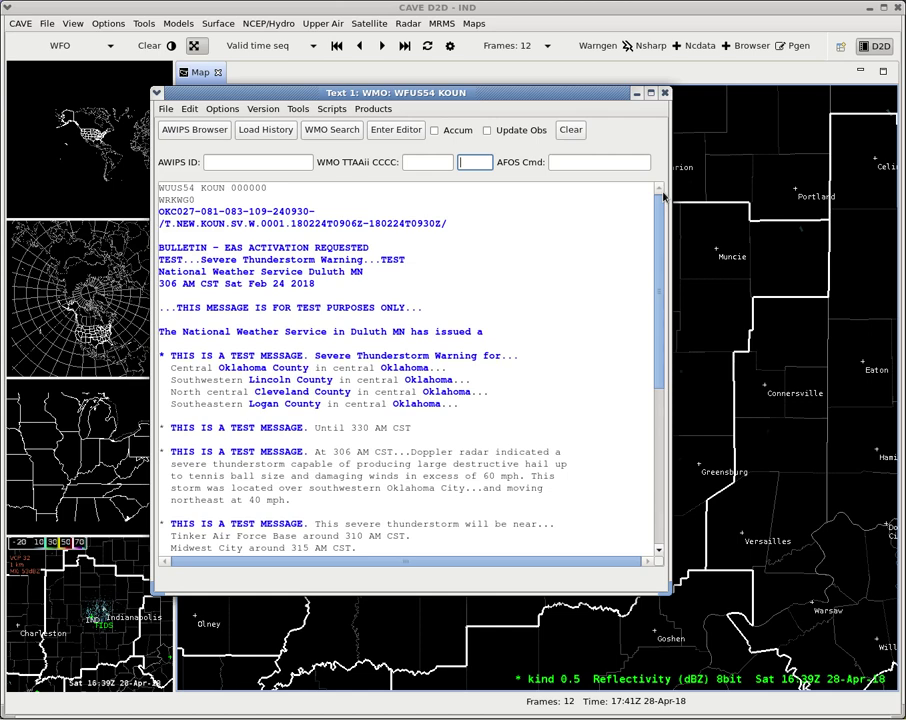
# Dismiss the no-query-parameters error and reload WFUS54 KOUN from the previous products list
pyautogui.click(328, 131)
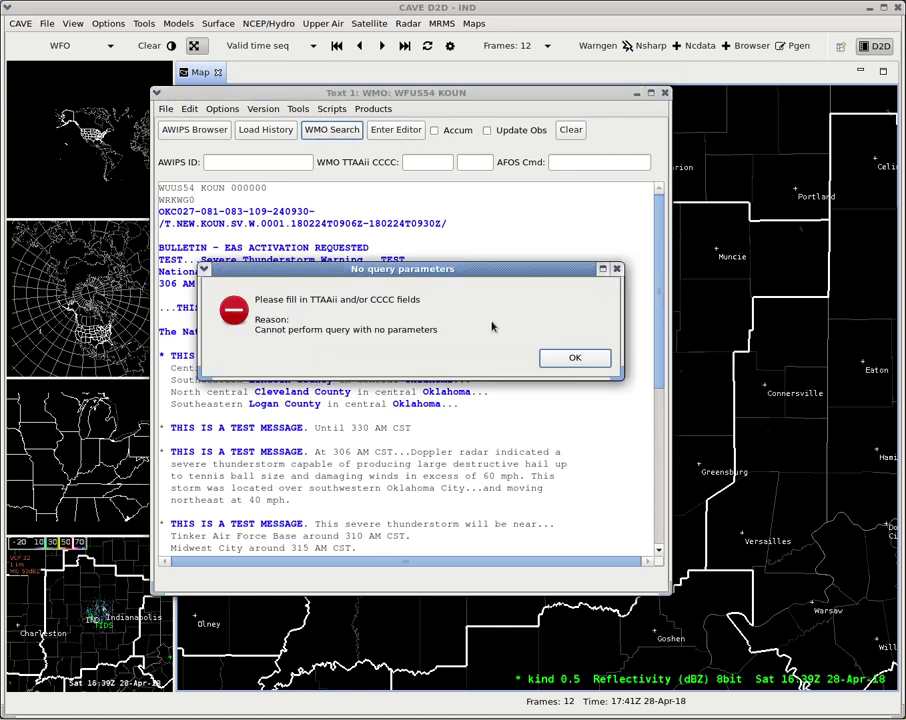
pyautogui.click(575, 358)
pyautogui.click(272, 133)
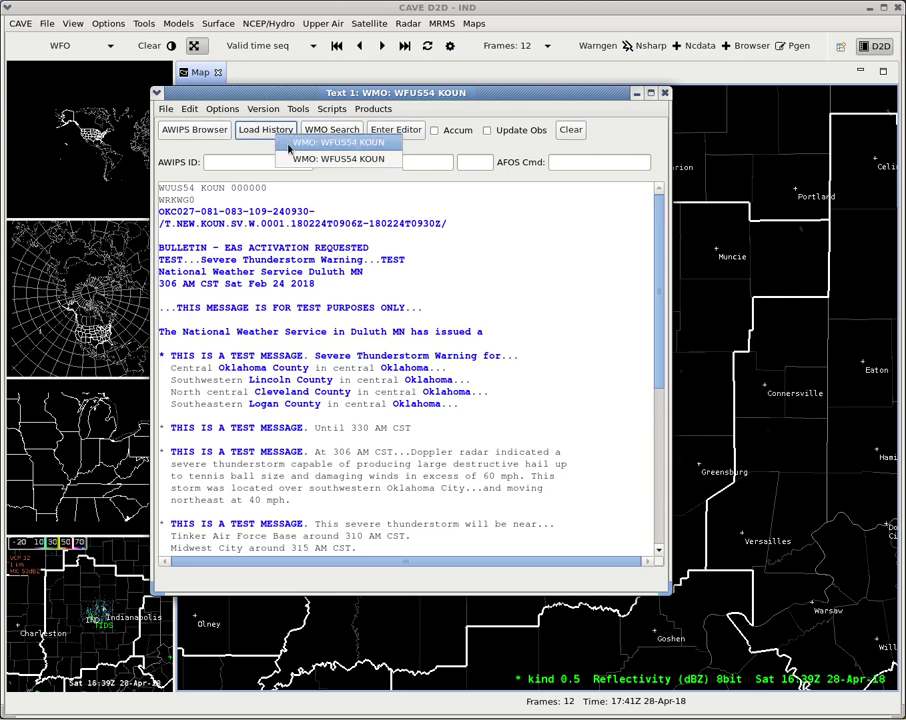
pyautogui.click(289, 146)
# Load the TOR warning from HUN (KHUN) issued at 161701 via the AWIPS Browser
pyautogui.click(181, 133)
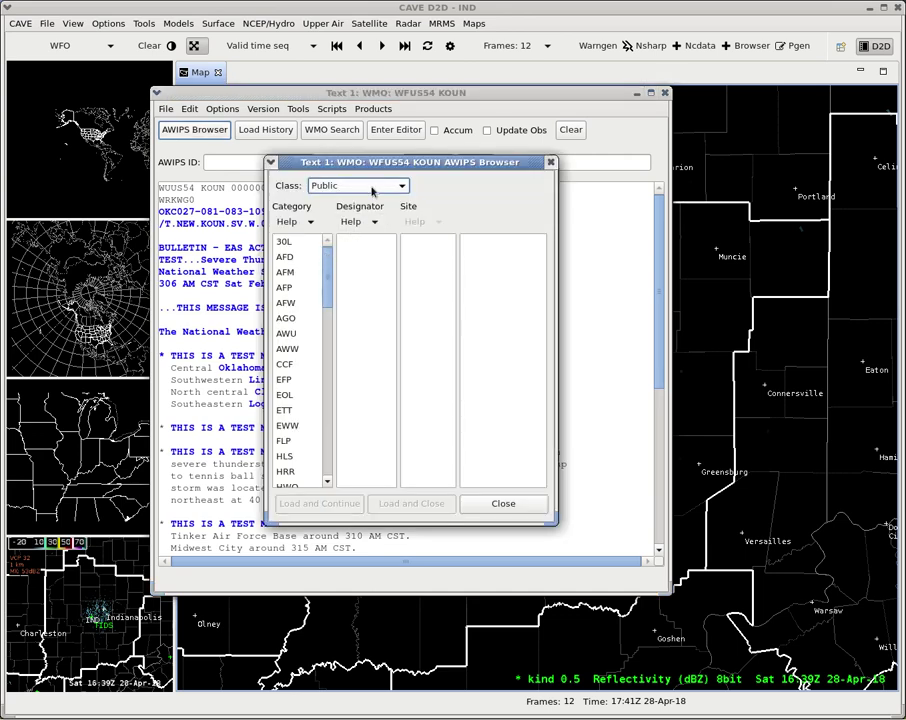
pyautogui.click(292, 427)
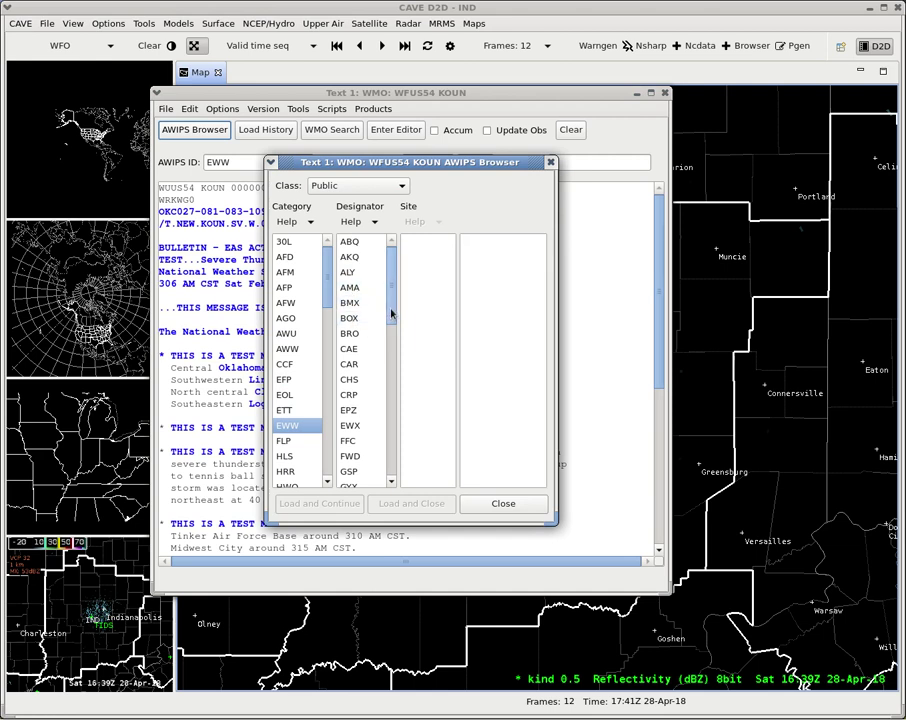
pyautogui.scroll(-5, 292, 432)
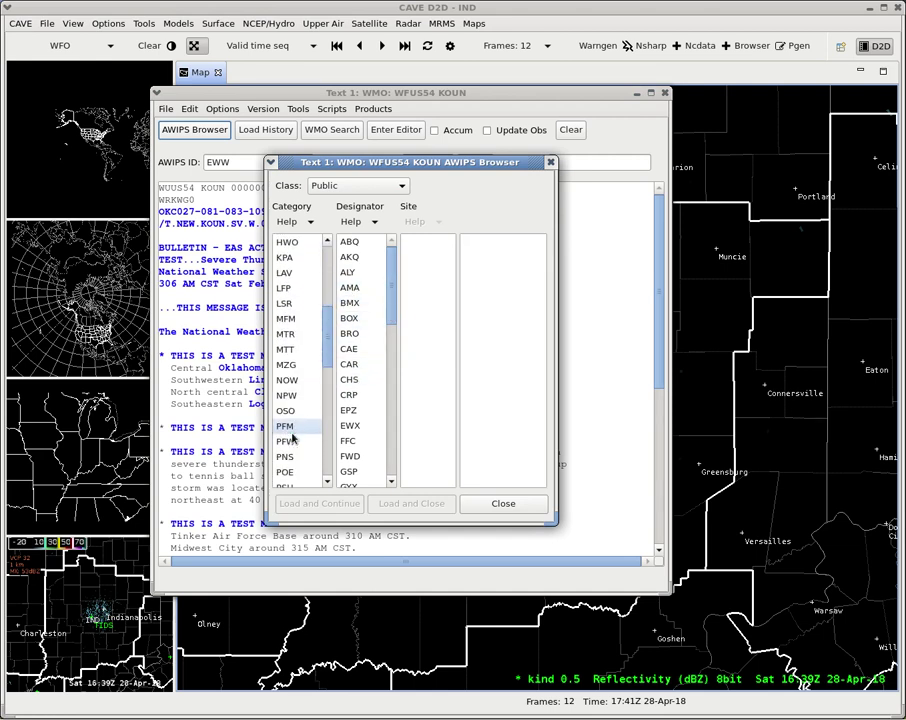
pyautogui.scroll(-8, 292, 437)
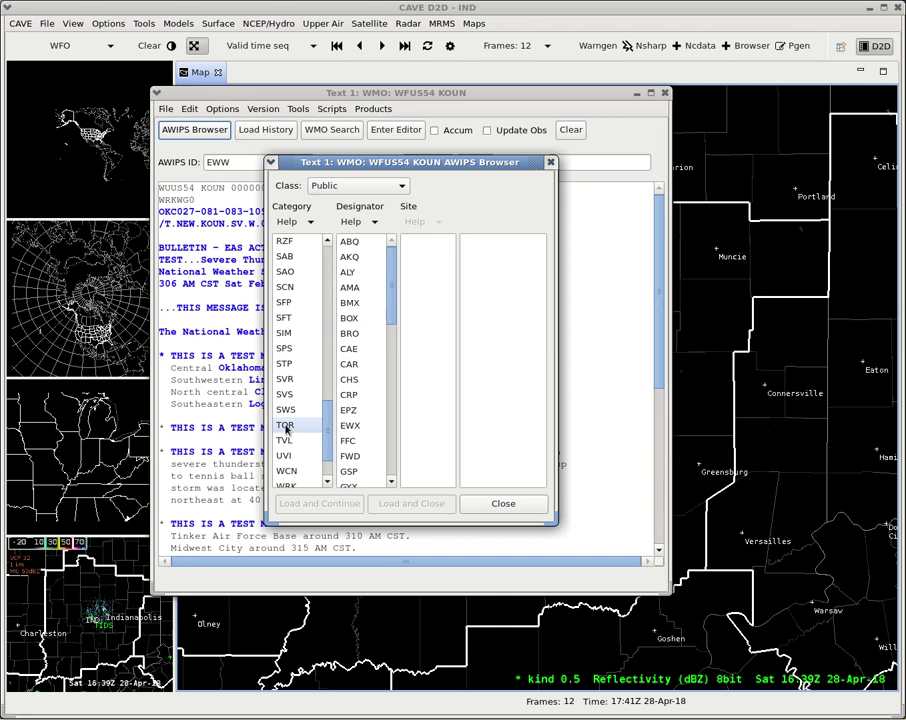
pyautogui.click(286, 427)
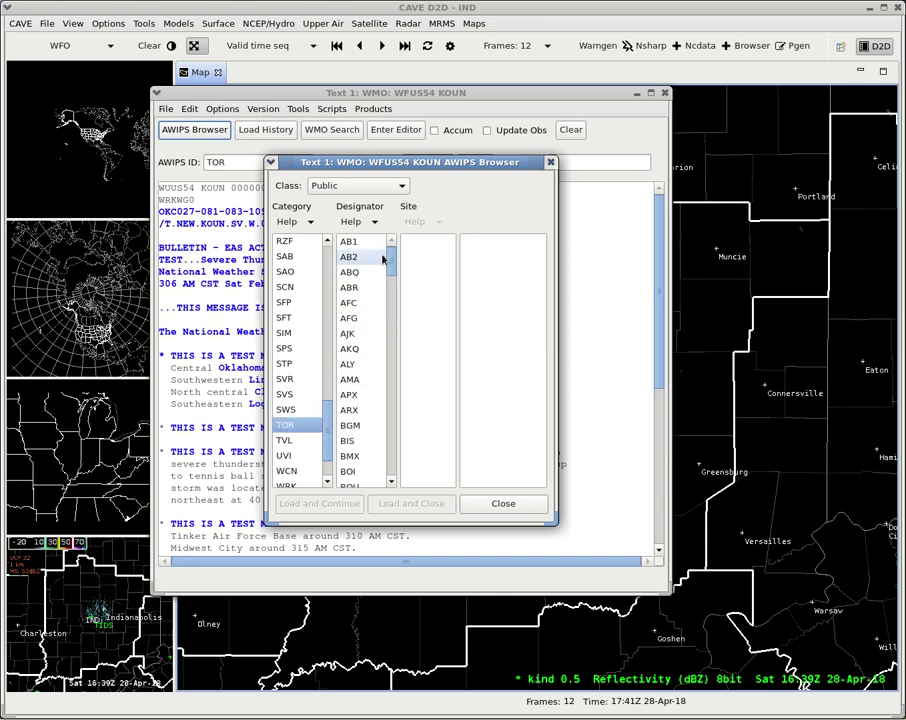
pyautogui.moveTo(390, 257); pyautogui.dragTo(394, 339)
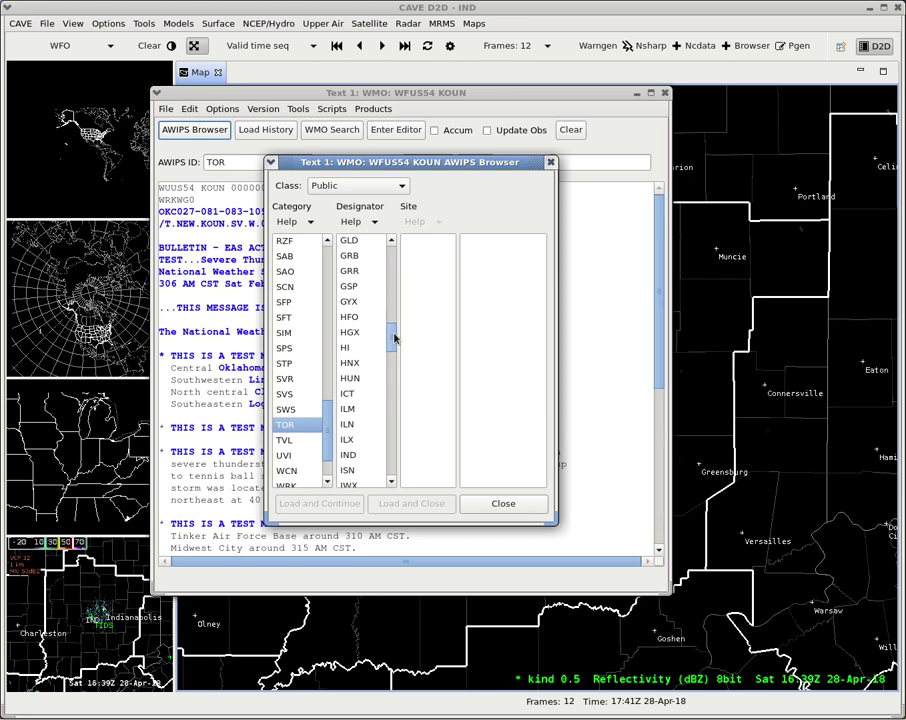
pyautogui.click(354, 378)
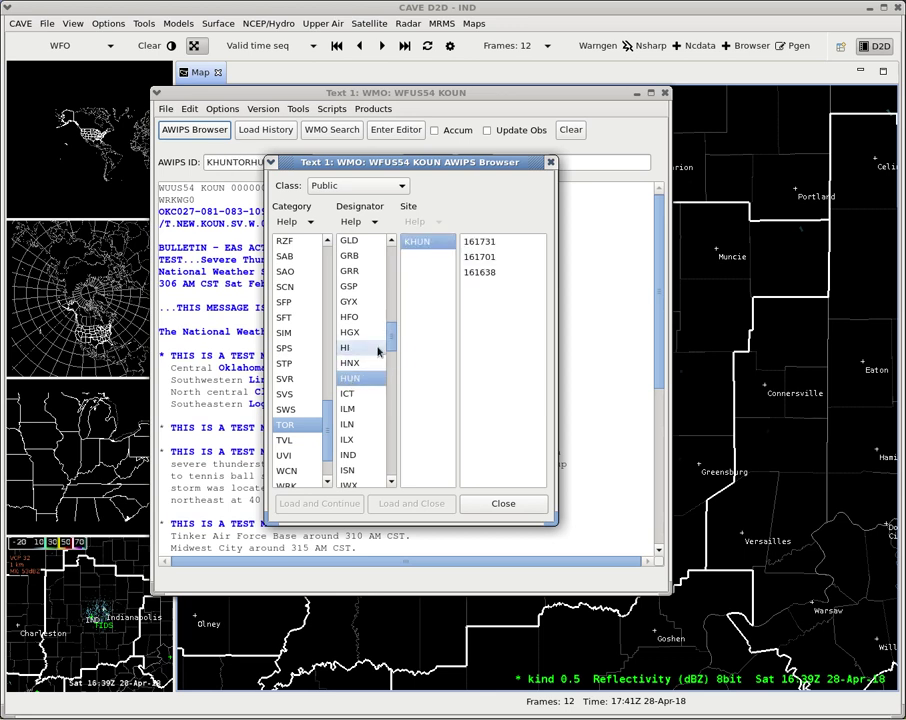
pyautogui.click(489, 259)
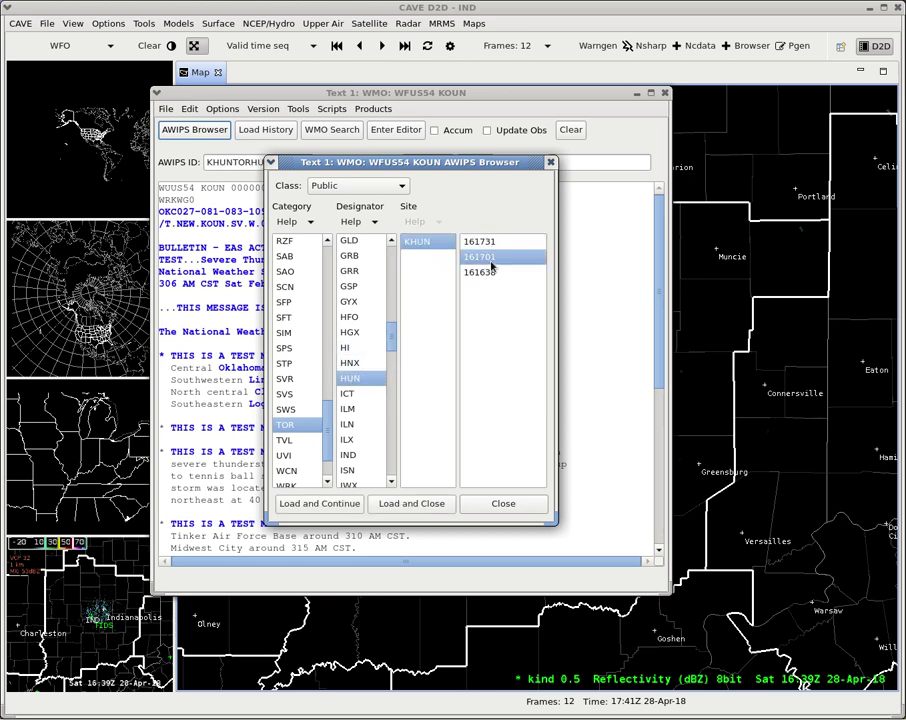
pyautogui.click(397, 505)
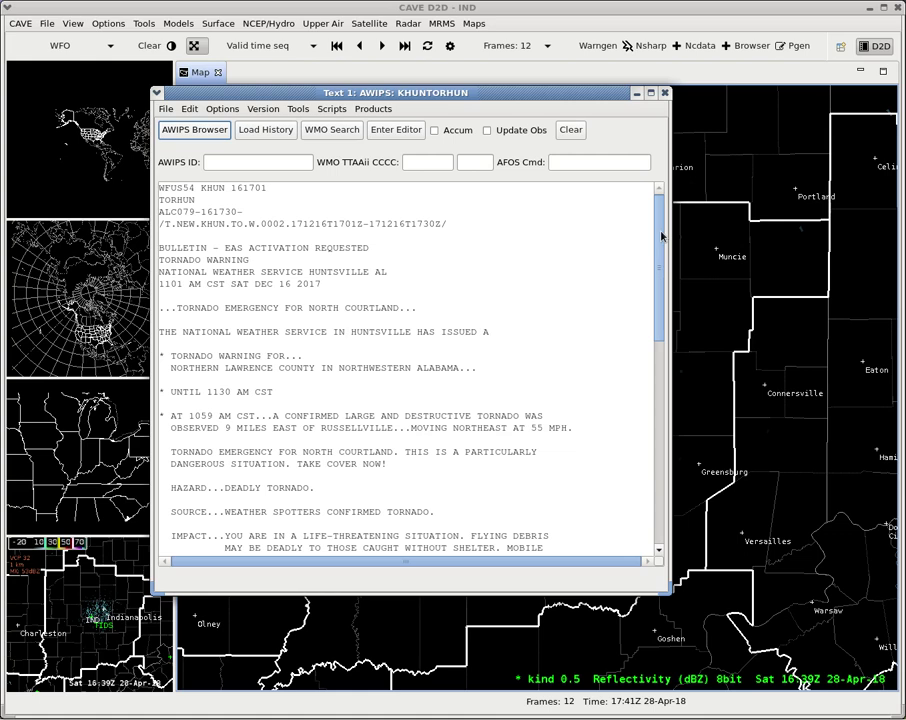
pyautogui.moveTo(661, 236); pyautogui.dragTo(661, 470)
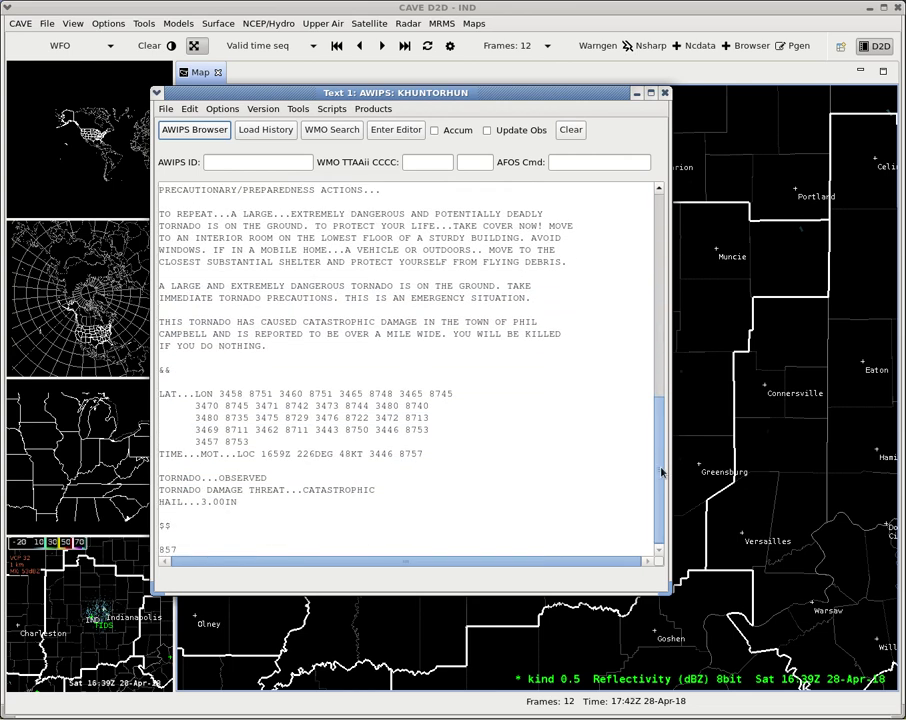
pyautogui.moveTo(661, 472); pyautogui.dragTo(676, 198)
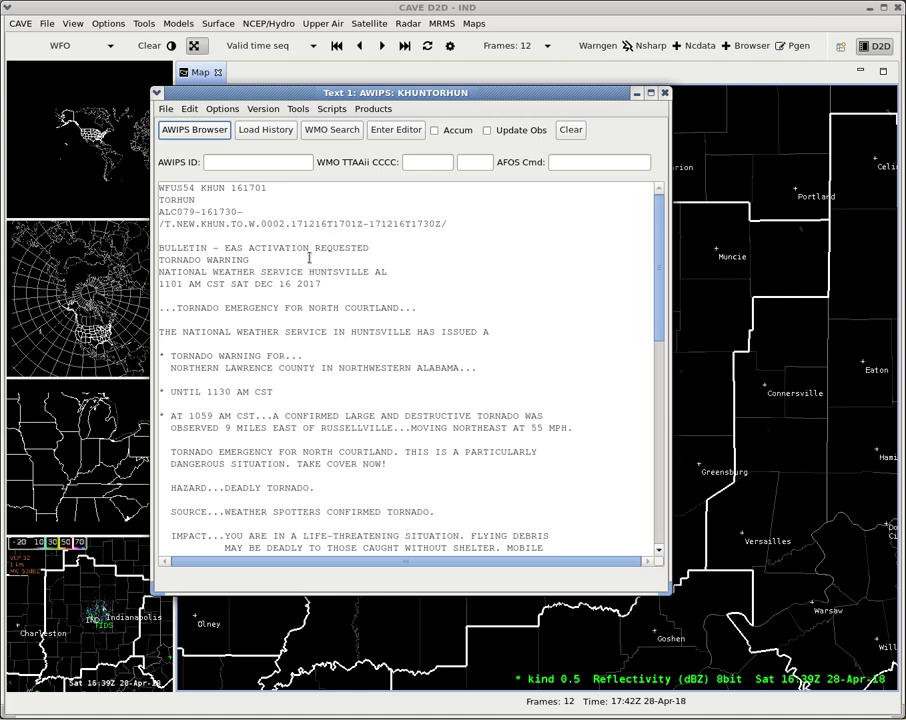
pyautogui.doubleClick(267, 224)
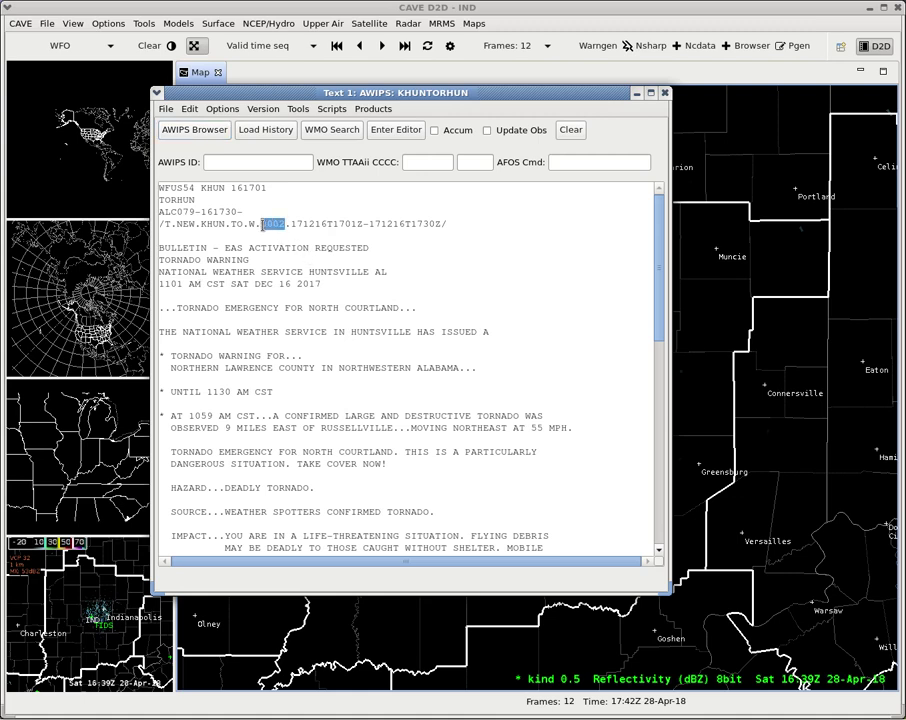
pyautogui.click(318, 224)
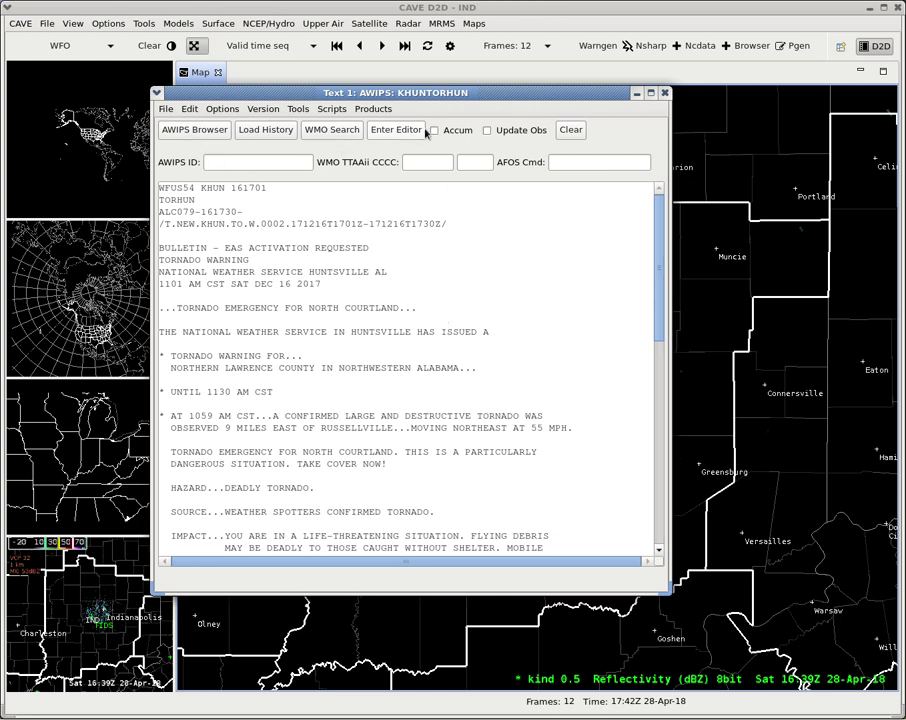
# Close Text 1, the Text Workstation, and a briefly opened Text Display window
pyautogui.click(666, 94)
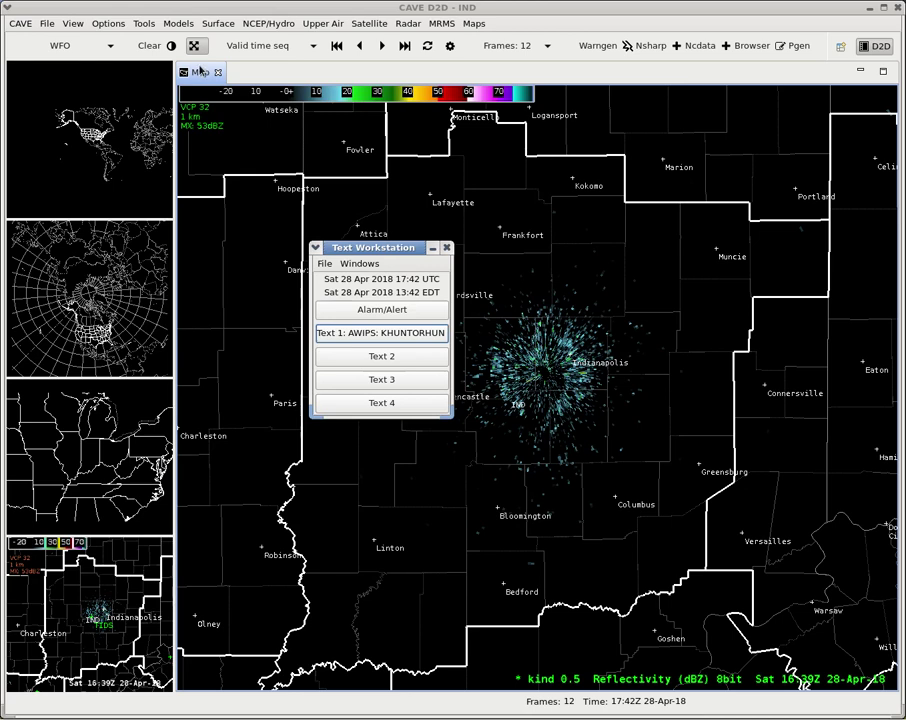
pyautogui.click(445, 249)
pyautogui.click(145, 24)
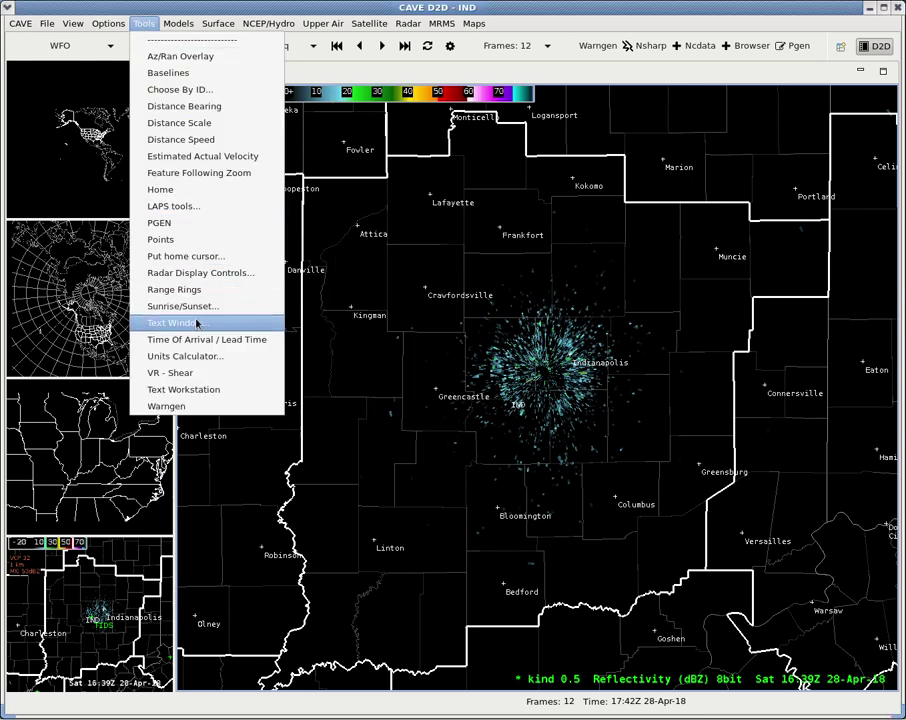
pyautogui.click(194, 318)
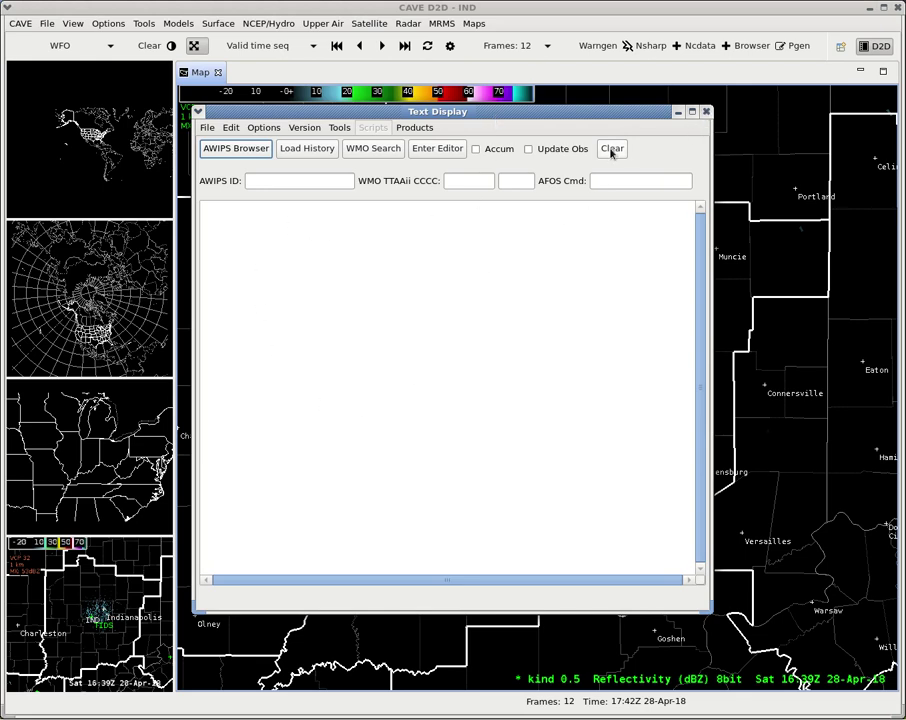
pyautogui.click(705, 111)
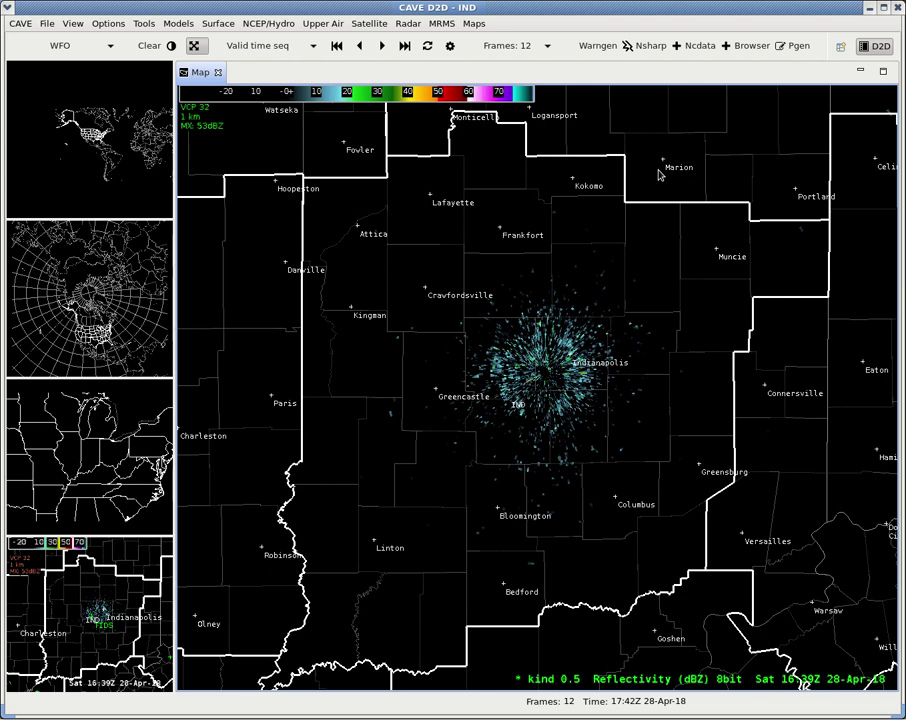